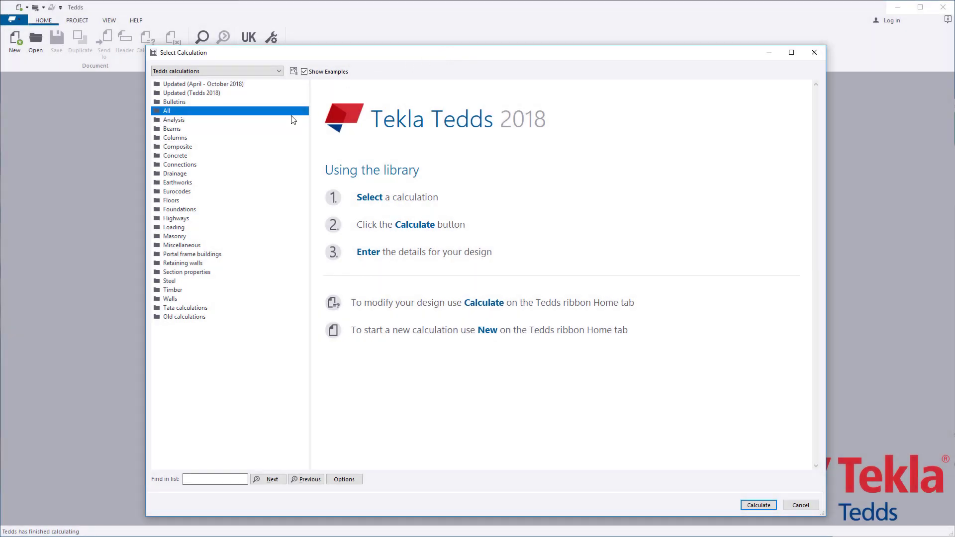
Select the RC slab design (EN1992) calculation under Eurocodes and read its description
{"action": "left_click", "coordinate": [177, 192]}
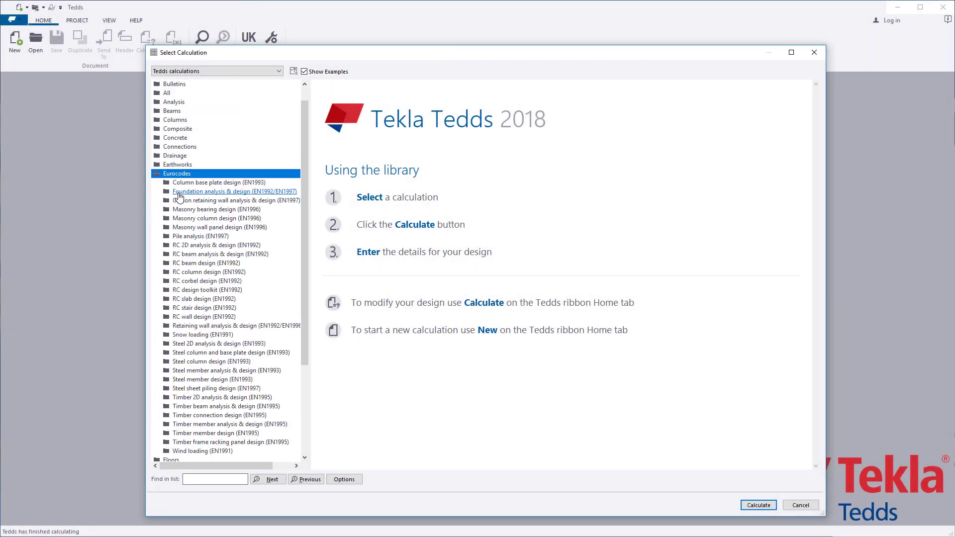
{"action": "left_click", "coordinate": [229, 301]}
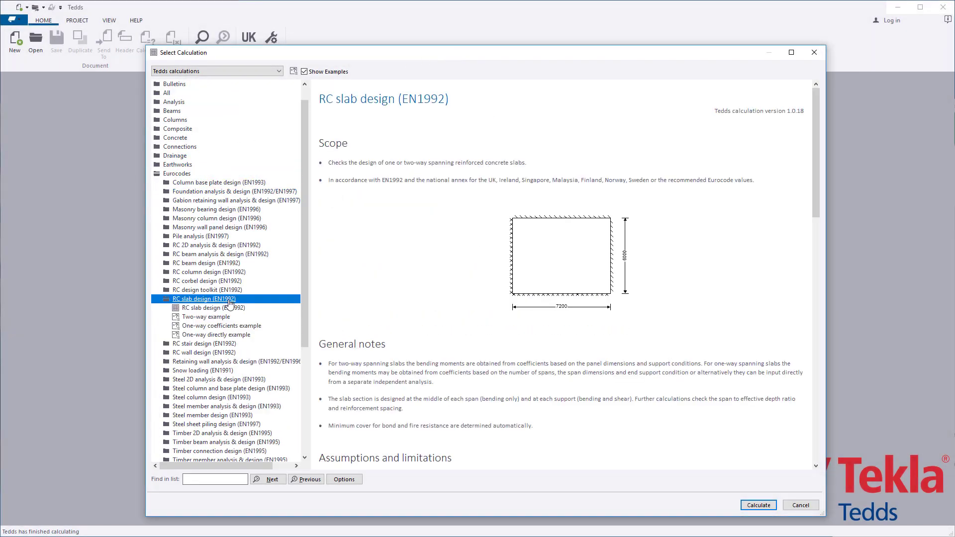
{"action": "left_click", "coordinate": [238, 309]}
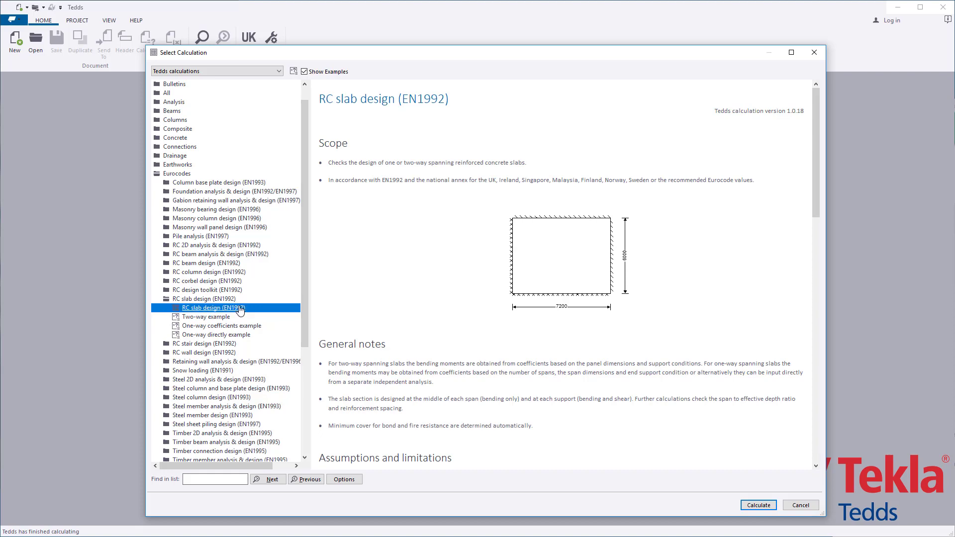
{"action": "left_click", "coordinate": [403, 147]}
{"action": "scroll", "coordinate": [404, 147], "scroll_direction": "down", "scroll_amount": 6}
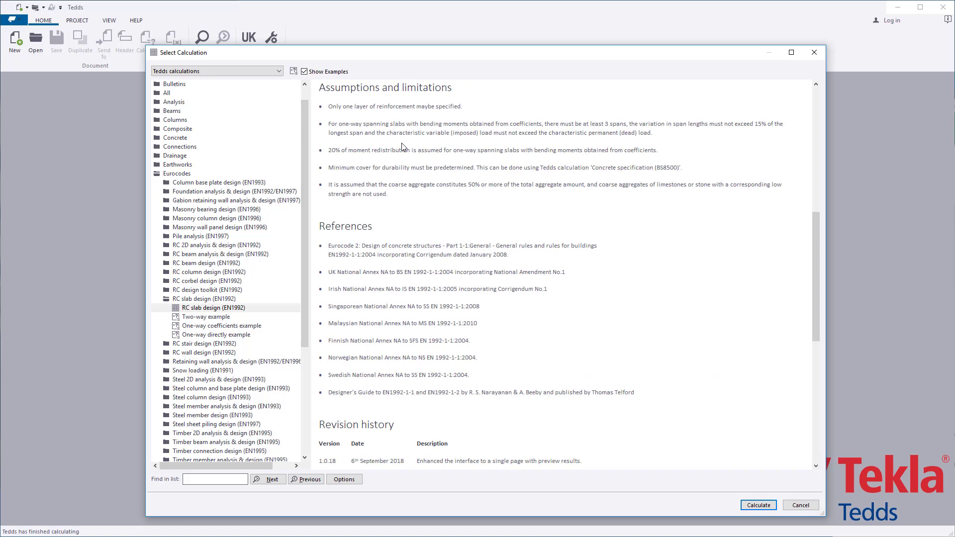
Preview the One-way directly, One-way coefficients and Two-way example outputs, ending on Two-way
{"action": "left_click", "coordinate": [243, 333]}
{"action": "left_click", "coordinate": [244, 327]}
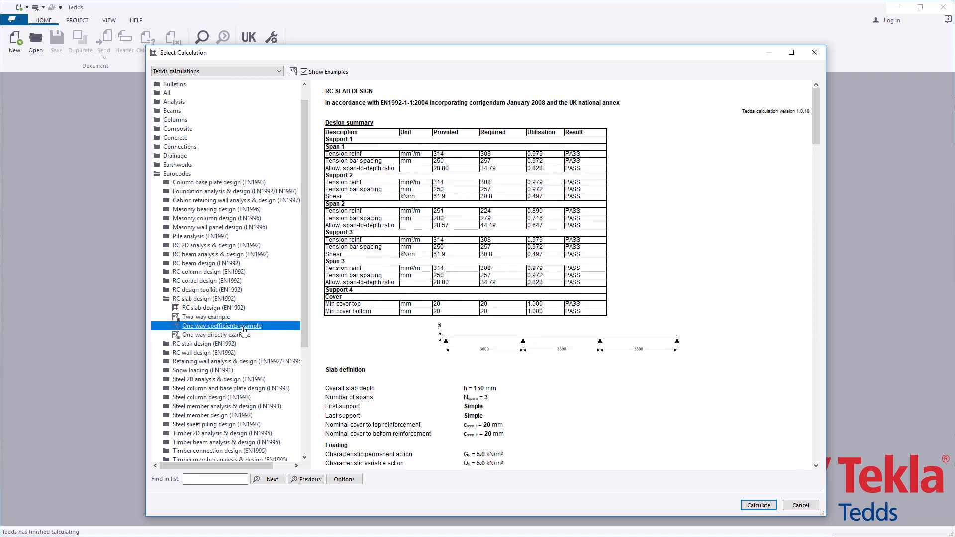
{"action": "left_click", "coordinate": [229, 317]}
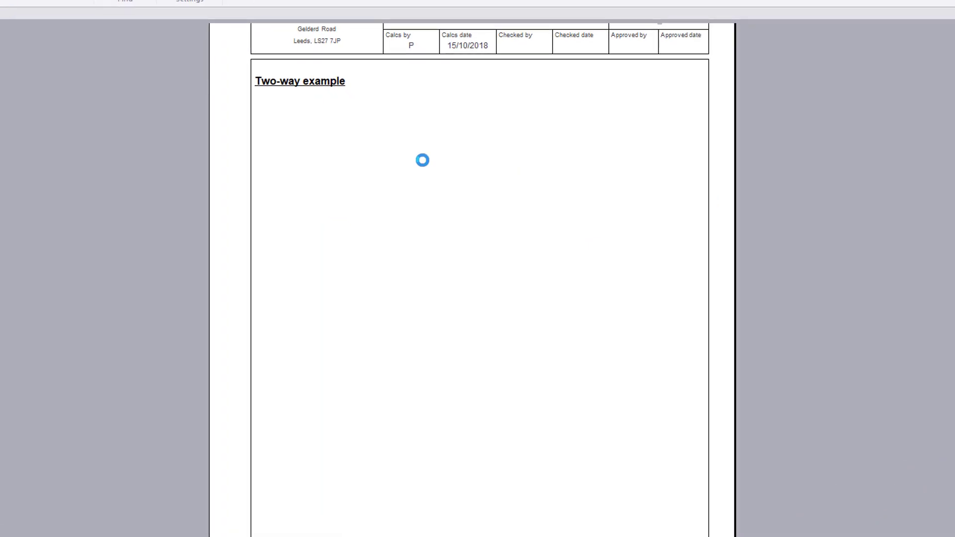
Keep the United Kingdom national annex, 200 mm slab depth and Two-way spanning slab type
{"action": "left_click", "coordinate": [485, 133]}
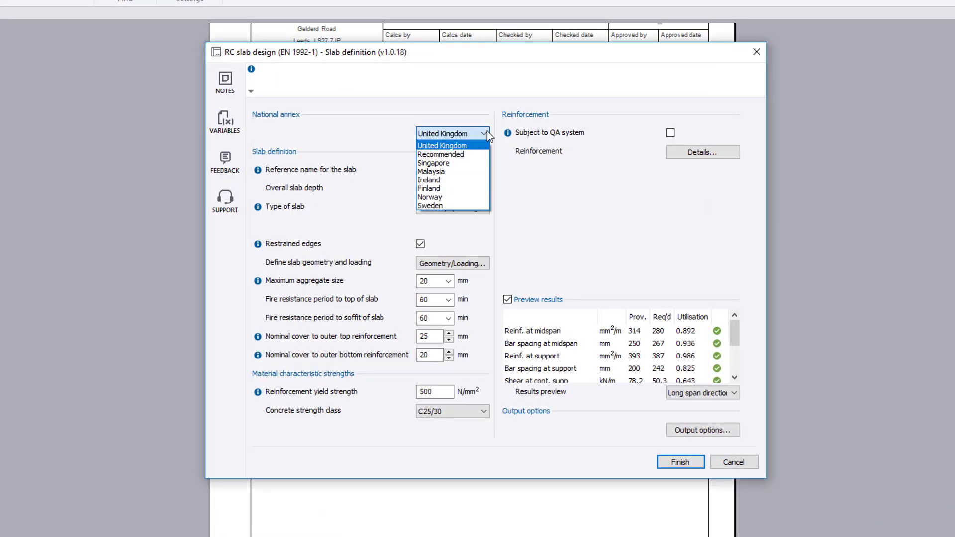
{"action": "left_click", "coordinate": [488, 132]}
{"action": "left_click", "coordinate": [439, 187]}
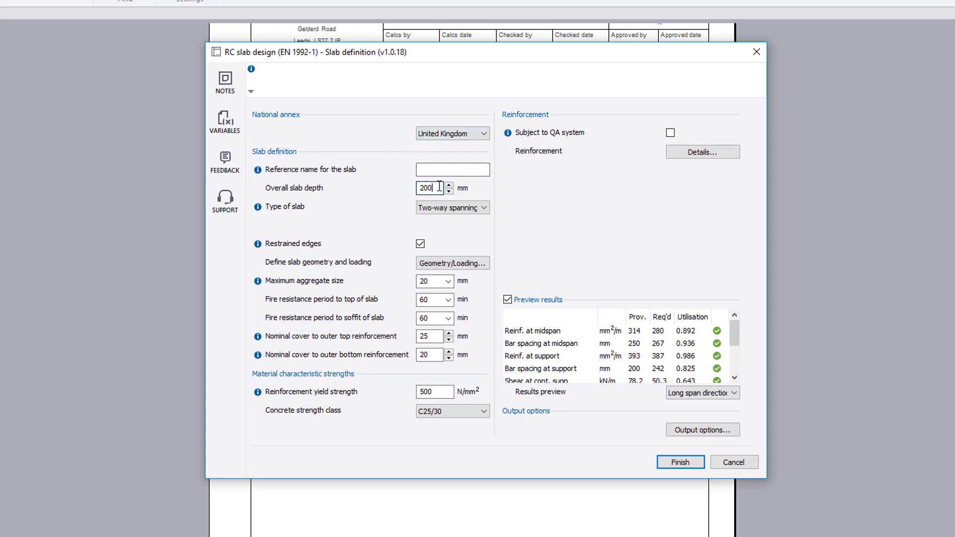
{"action": "left_click", "coordinate": [487, 206]}
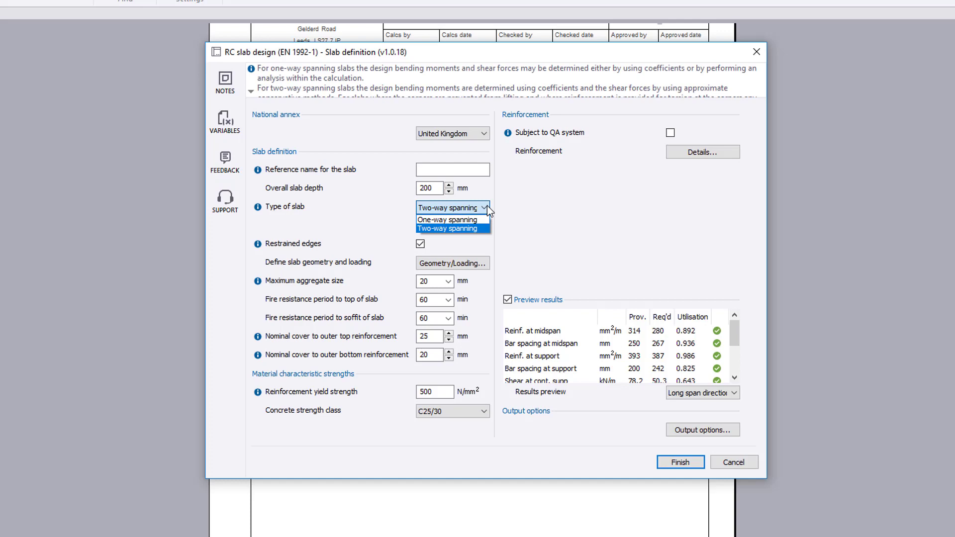
{"action": "left_click", "coordinate": [488, 206]}
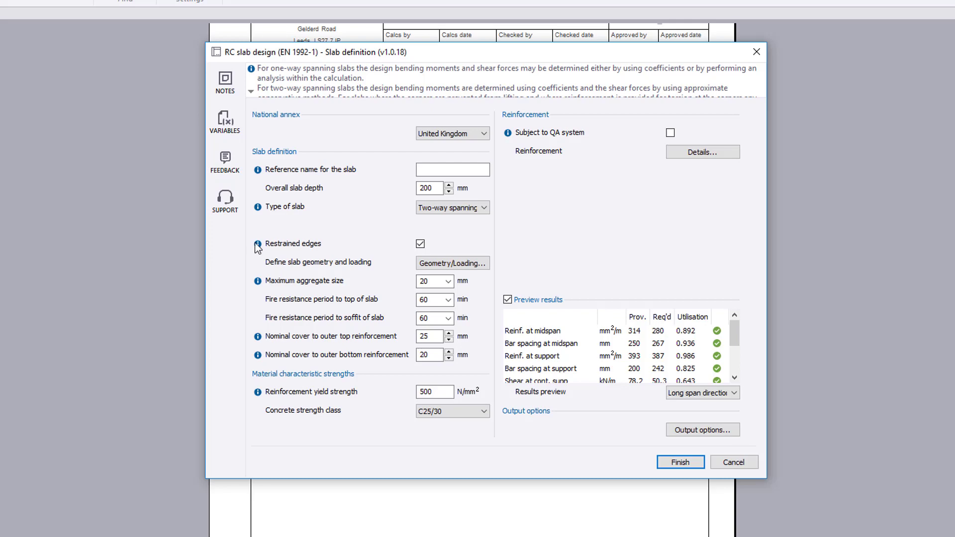
{"action": "mouse_move", "coordinate": [259, 244]}
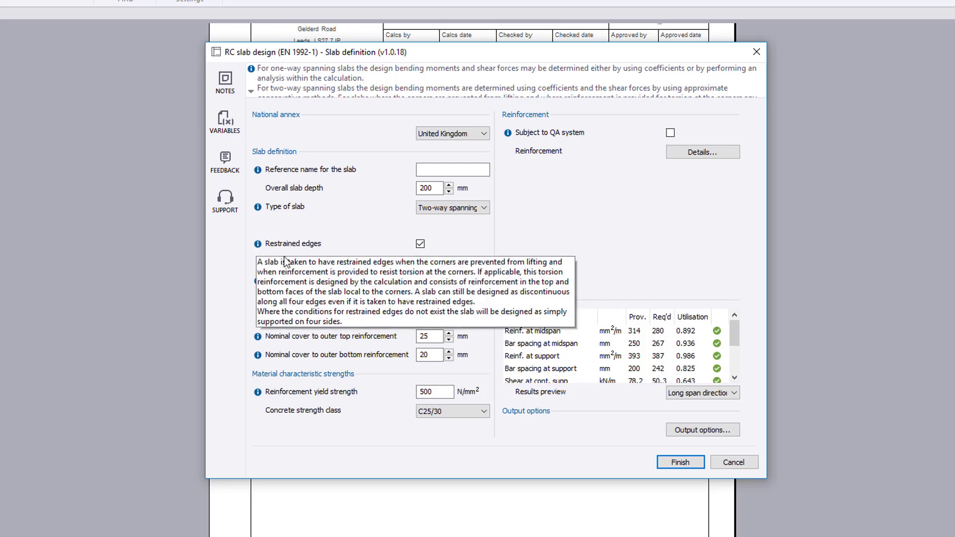
{"action": "left_click", "coordinate": [482, 264]}
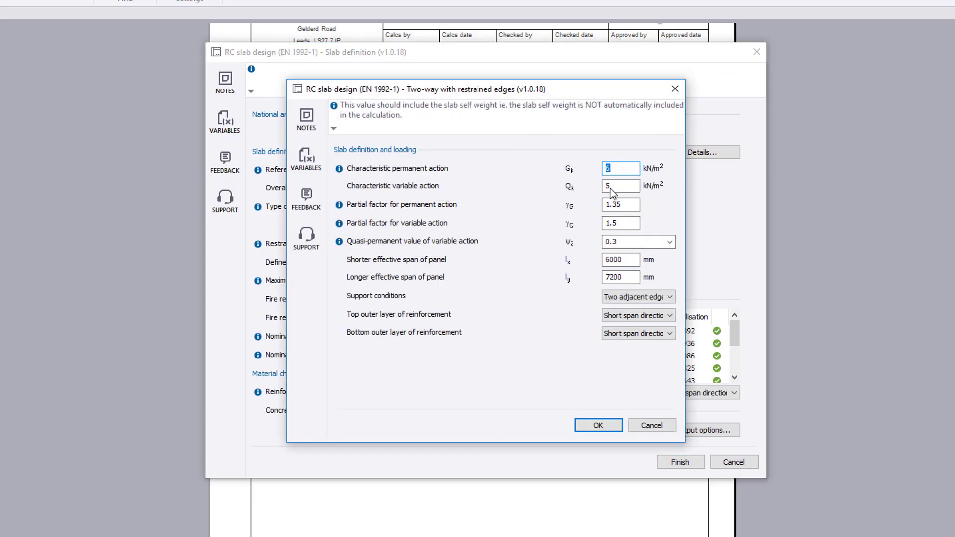
{"action": "left_click", "coordinate": [626, 171]}
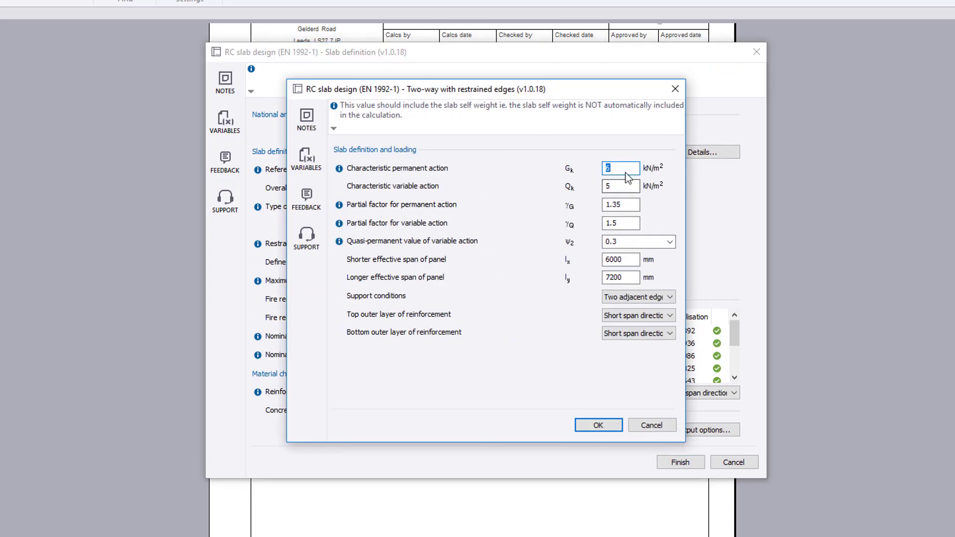
{"action": "left_click", "coordinate": [626, 260]}
{"action": "left_click", "coordinate": [672, 297]}
{"action": "left_click", "coordinate": [672, 298]}
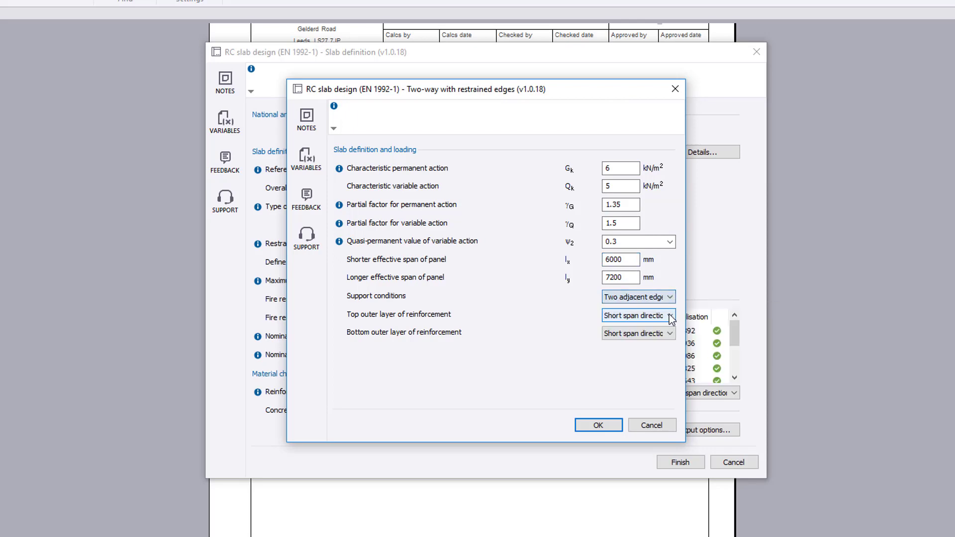
{"action": "left_click", "coordinate": [669, 317]}
{"action": "left_click", "coordinate": [669, 317]}
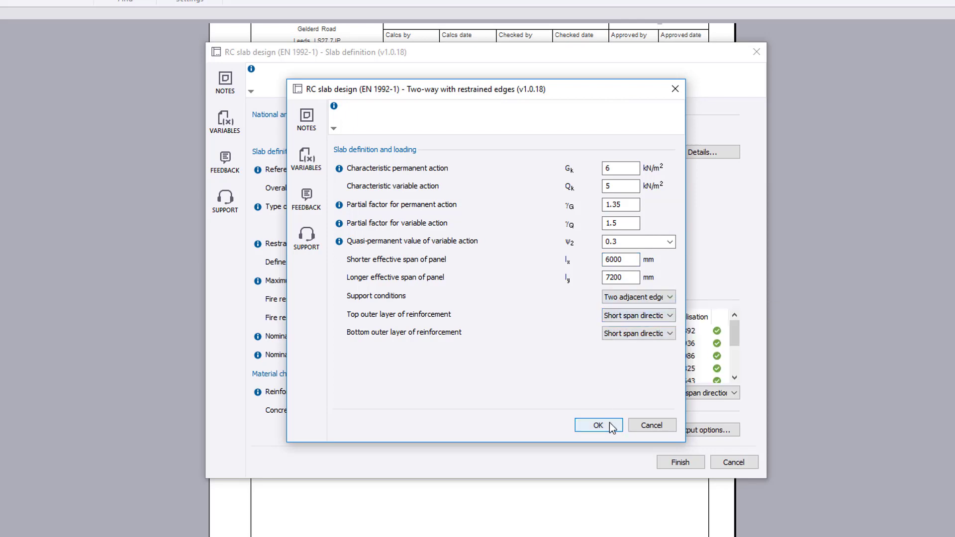
Raise bottom reinforcement cover from 20 to 25 mm, leaving concrete class C25/30
{"action": "left_click", "coordinate": [609, 423]}
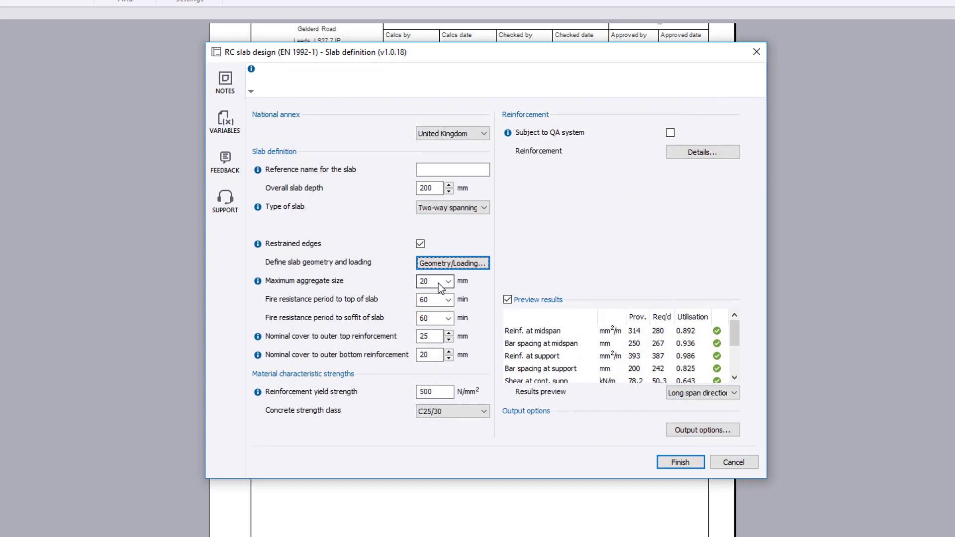
{"action": "left_click", "coordinate": [437, 282]}
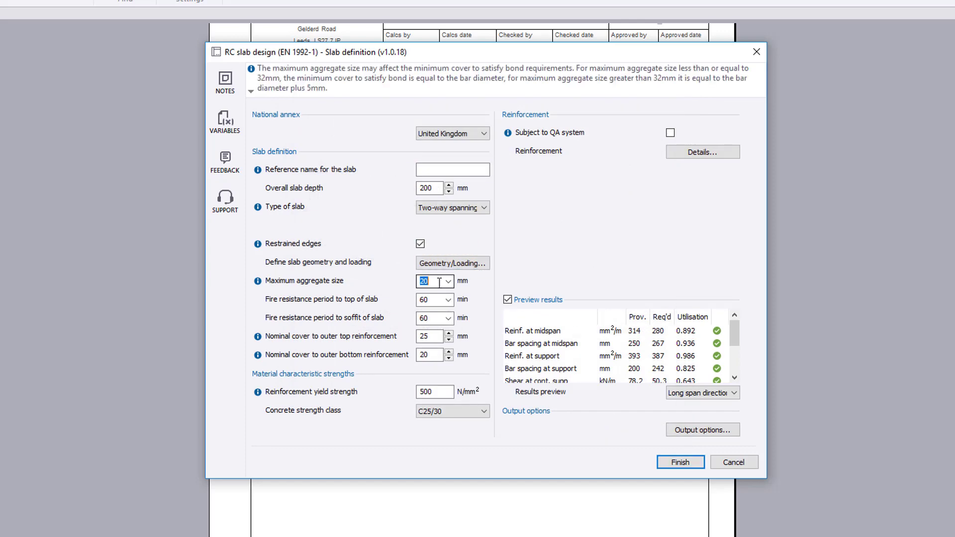
{"action": "left_click", "coordinate": [439, 300]}
{"action": "left_click", "coordinate": [439, 336]}
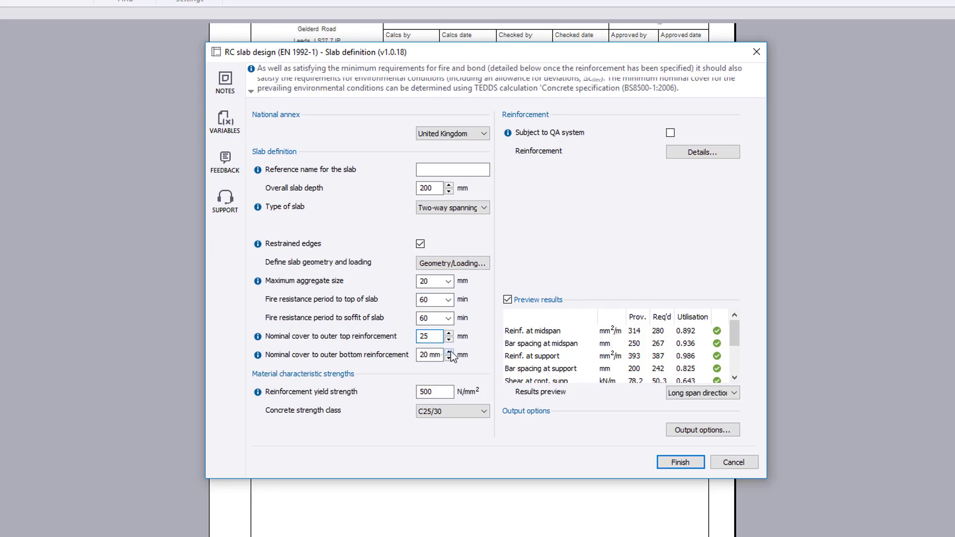
{"action": "left_click", "coordinate": [449, 351]}
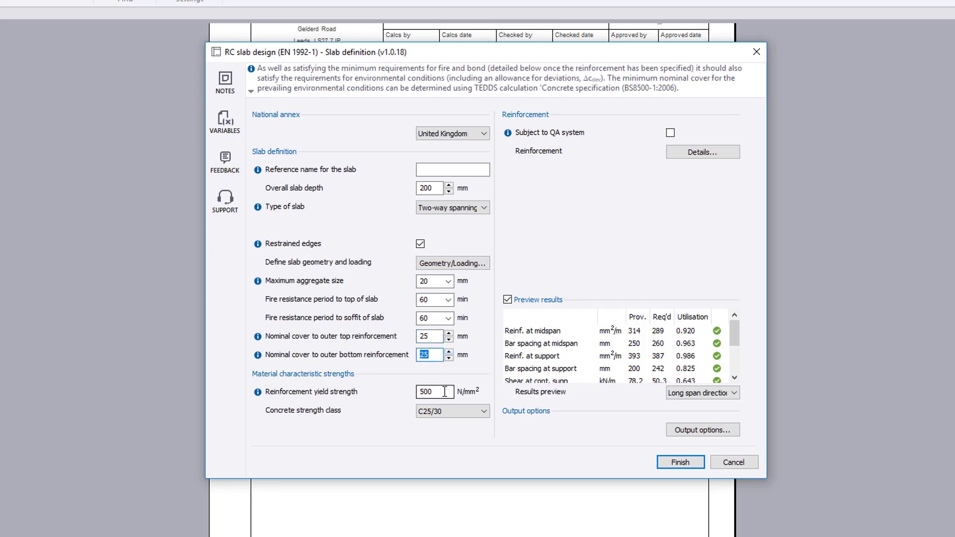
{"action": "left_click", "coordinate": [443, 393]}
{"action": "left_click", "coordinate": [486, 411]}
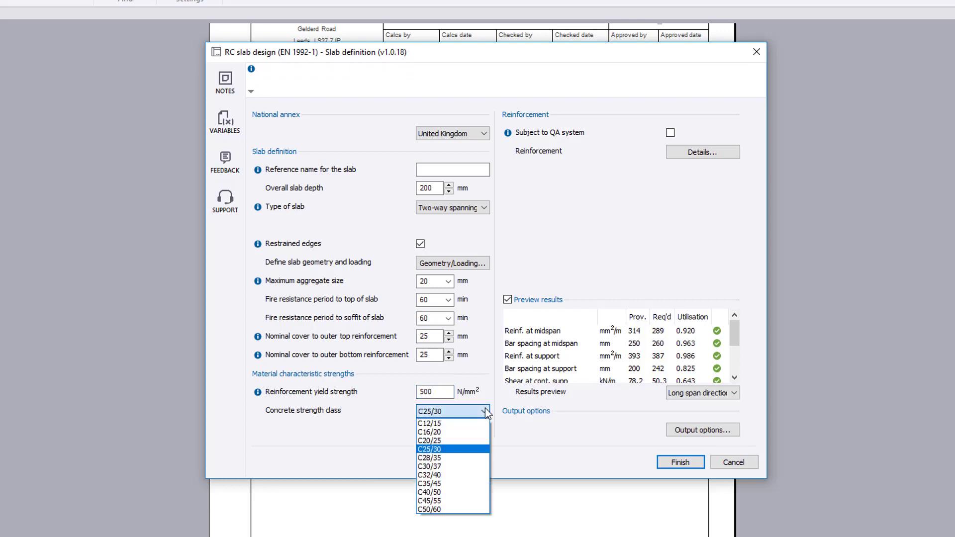
{"action": "left_click", "coordinate": [485, 408]}
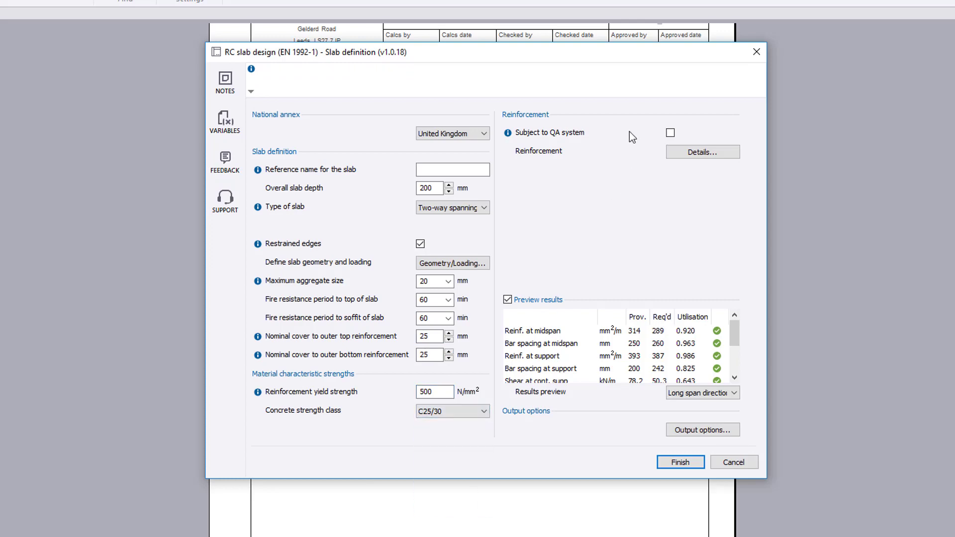
Keep no mesh and 10 mm short-span midspan bars at 200 mm spacing, after trying 225 mm
{"action": "left_click", "coordinate": [729, 153]}
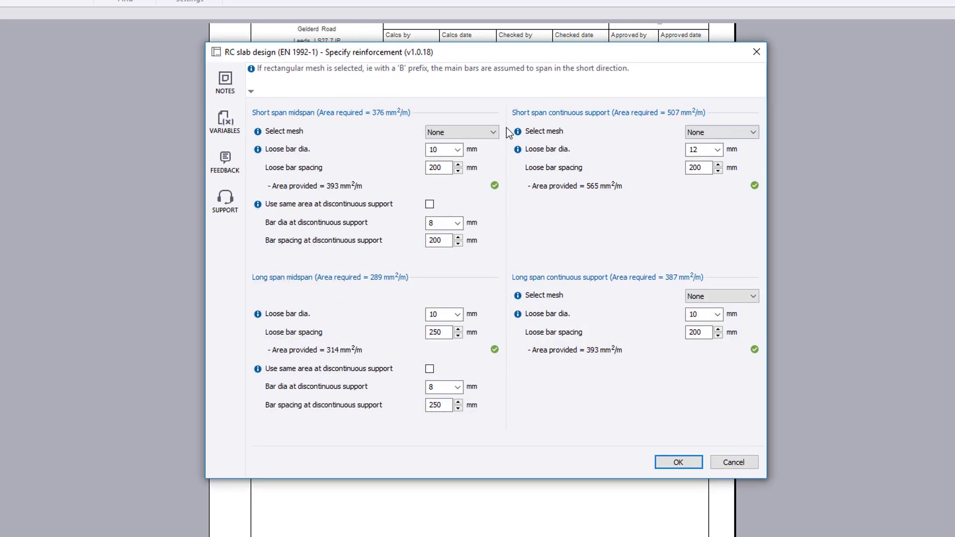
{"action": "left_click", "coordinate": [493, 133]}
{"action": "left_click", "coordinate": [491, 134]}
{"action": "left_click", "coordinate": [458, 166]}
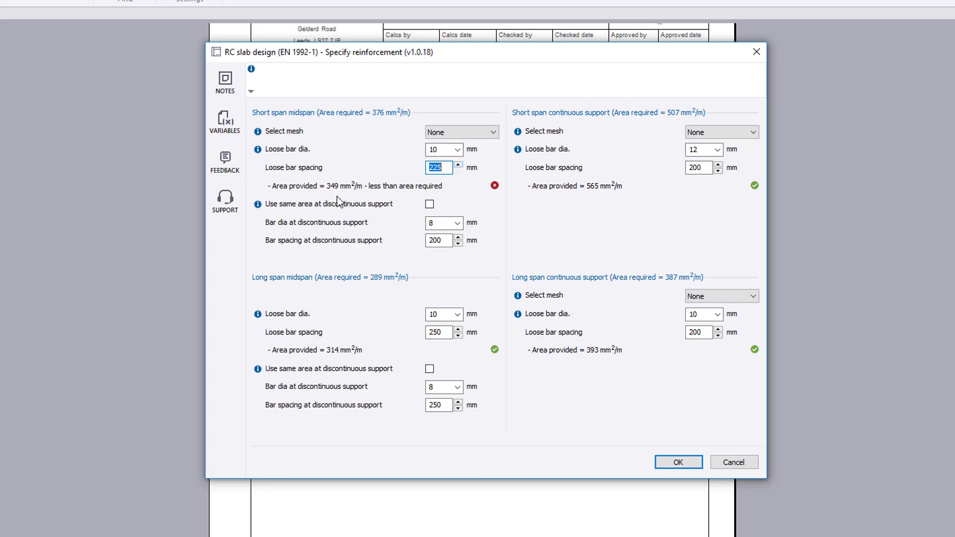
{"action": "left_click", "coordinate": [458, 172]}
Accept the reinforcement, review the passing shear and cover checks, then choose One-way spanning
{"action": "left_click", "coordinate": [695, 463]}
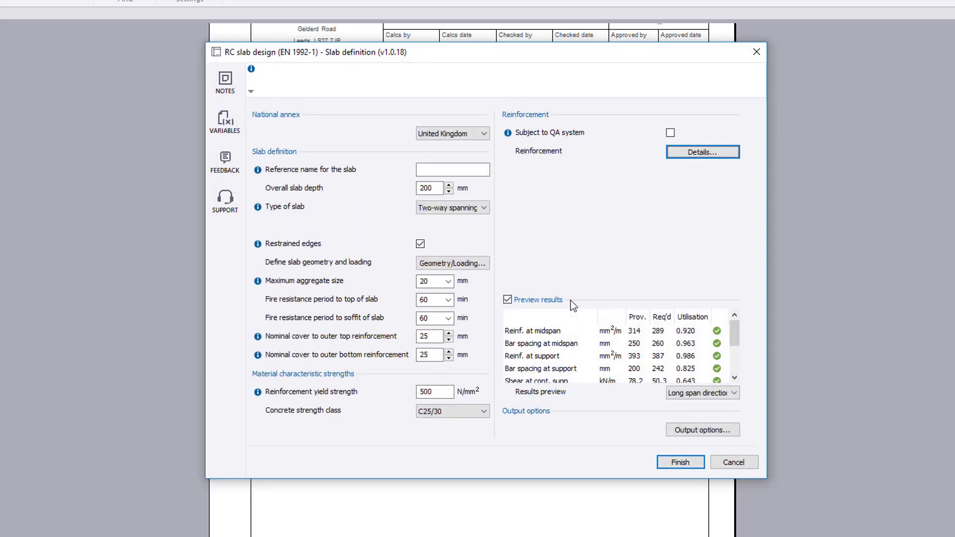
{"action": "left_click", "coordinate": [736, 370]}
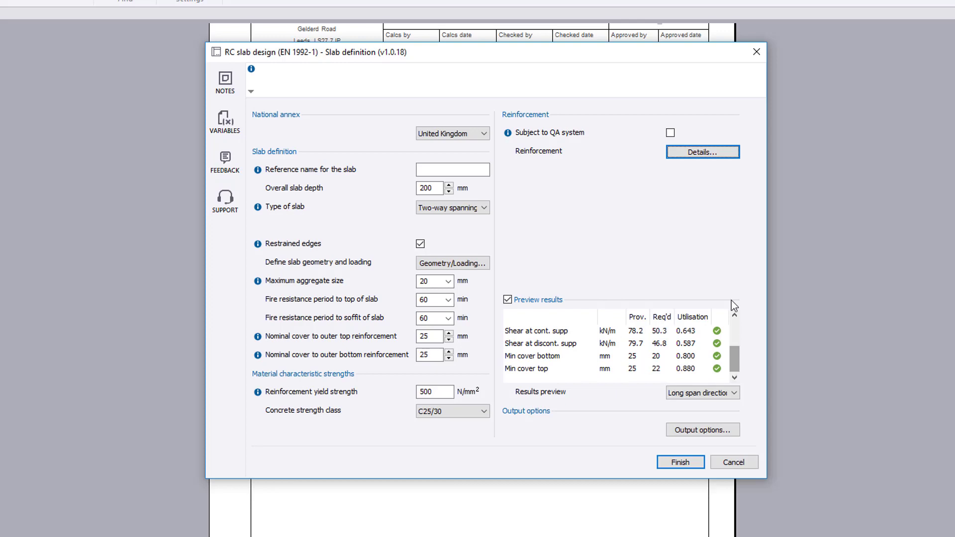
{"action": "left_click", "coordinate": [482, 207]}
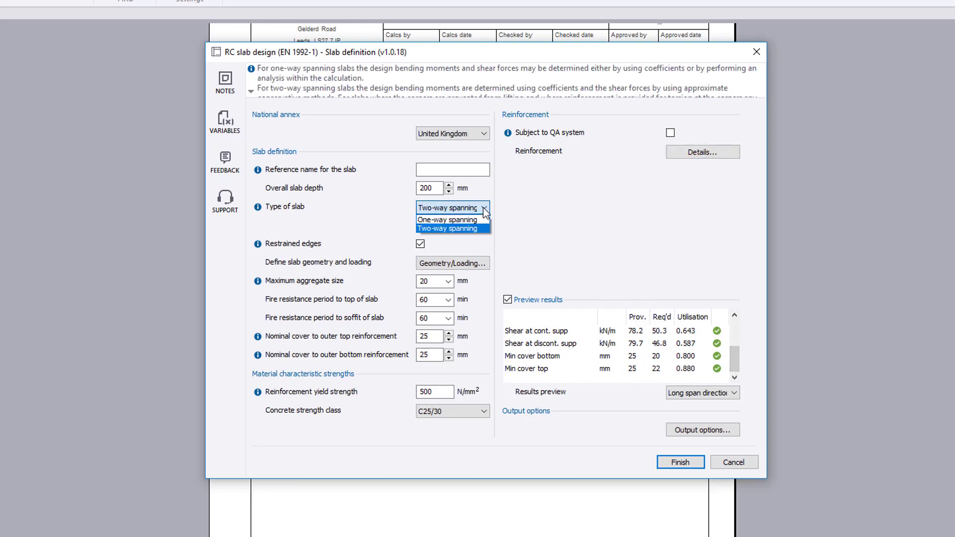
{"action": "key", "text": "Up"}
{"action": "key", "text": "Return"}
{"action": "left_click", "coordinate": [484, 229]}
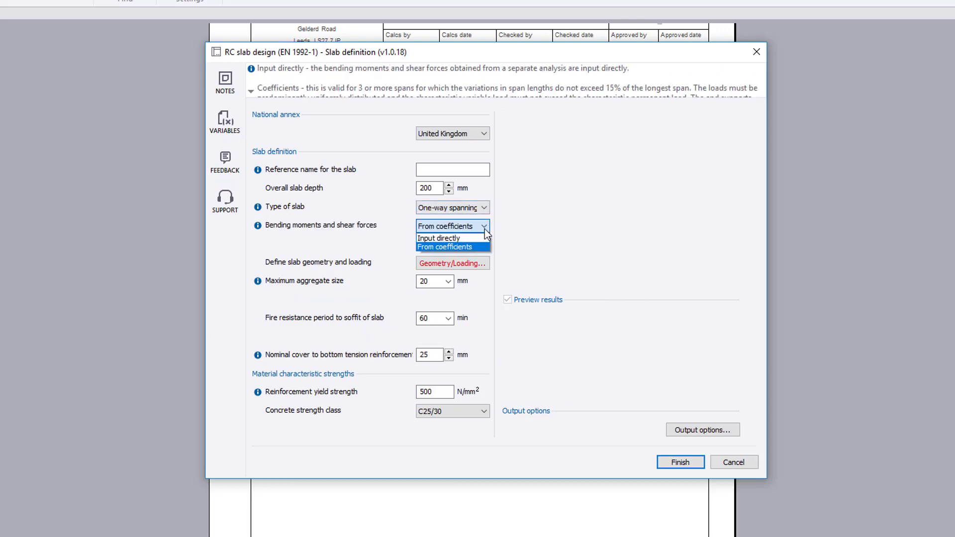
{"action": "key", "text": "Up"}
{"action": "key", "text": "Return"}
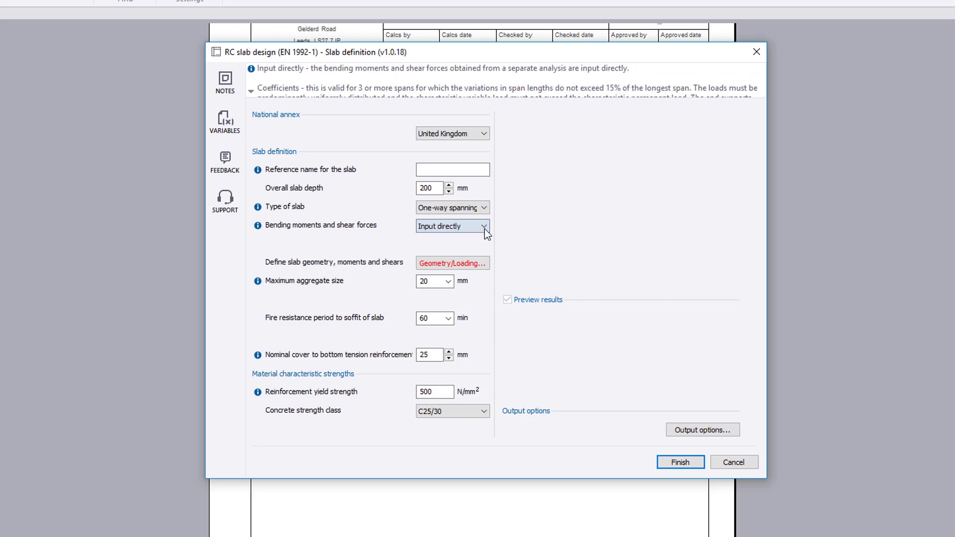
{"action": "left_click", "coordinate": [485, 264]}
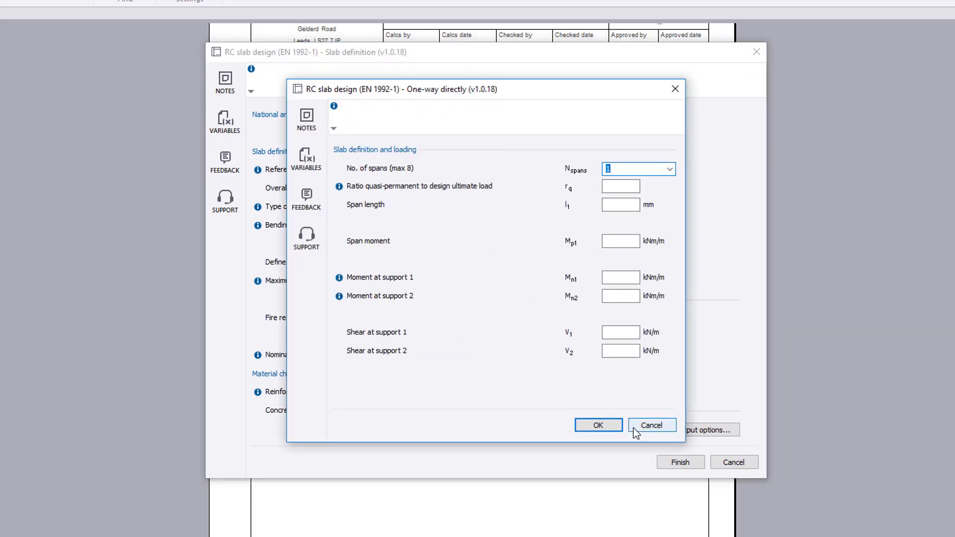
{"action": "left_click", "coordinate": [633, 428]}
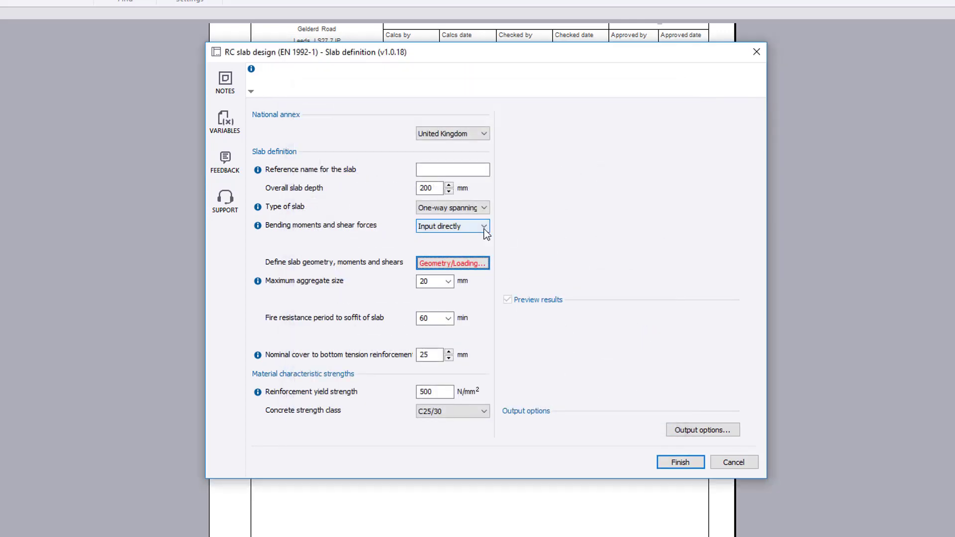
{"action": "left_click", "coordinate": [484, 227]}
Use moments from coefficients with 3 spans and a monolithic support 1
{"action": "left_click", "coordinate": [478, 246]}
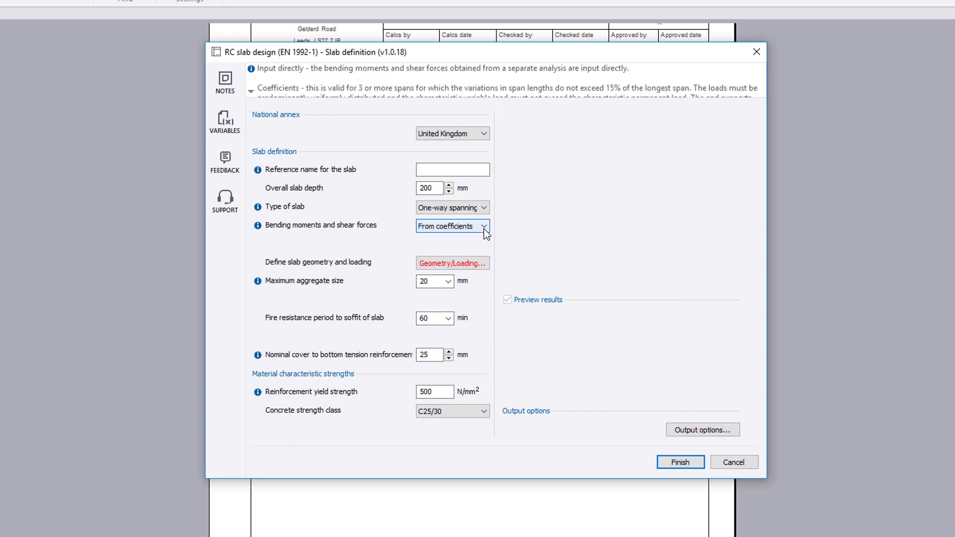
{"action": "left_click", "coordinate": [482, 264]}
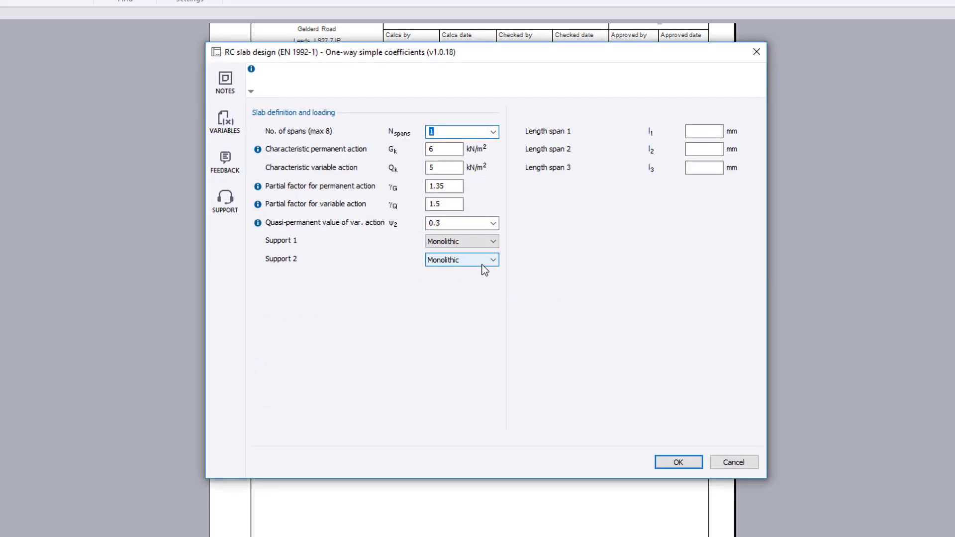
{"action": "left_click", "coordinate": [493, 133]}
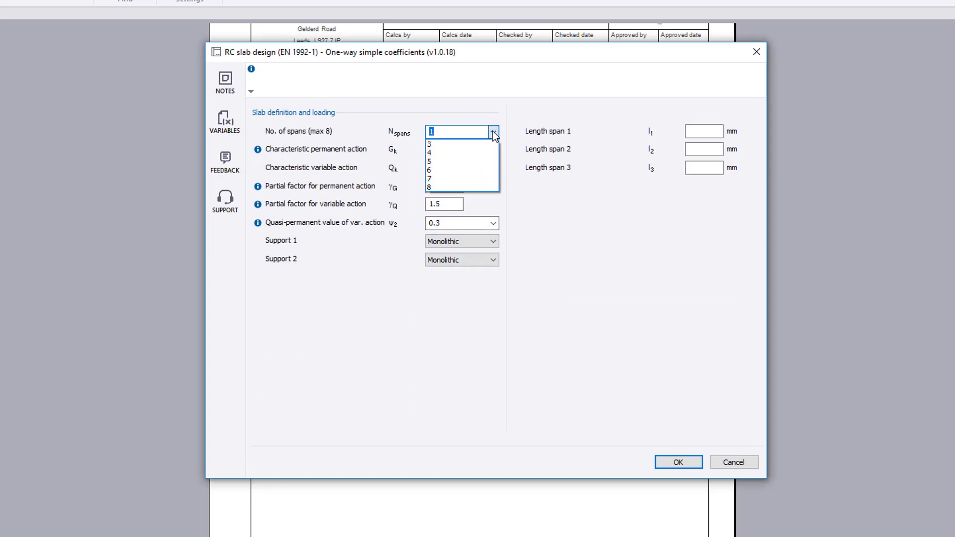
{"action": "left_click", "coordinate": [428, 144]}
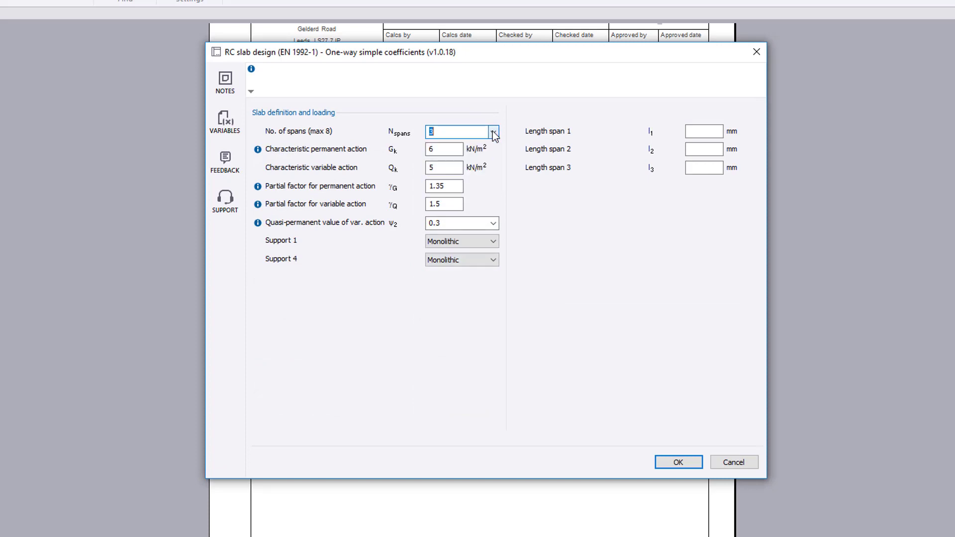
{"action": "left_click", "coordinate": [493, 241]}
{"action": "left_click", "coordinate": [491, 250]}
Enter span lengths 6000, 6200 and 6000 mm, correcting 7.2m after the 15% validation error
{"action": "left_click", "coordinate": [686, 131]}
{"action": "type", "text": "6000"}
{"action": "key", "text": "Tab"}
{"action": "type", "text": "7.2m"}
{"action": "key", "text": "Tab"}
{"action": "type", "text": "6000"}
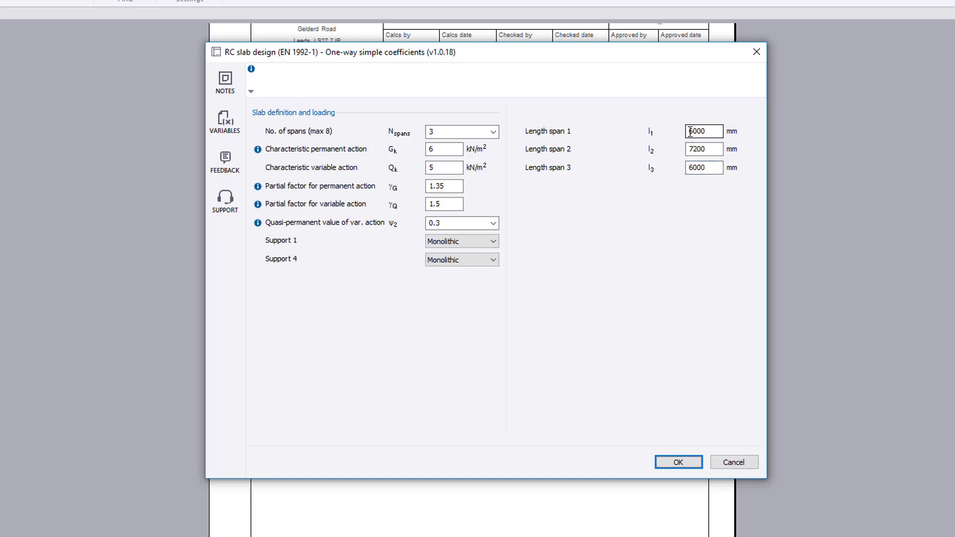
{"action": "left_click", "coordinate": [679, 463]}
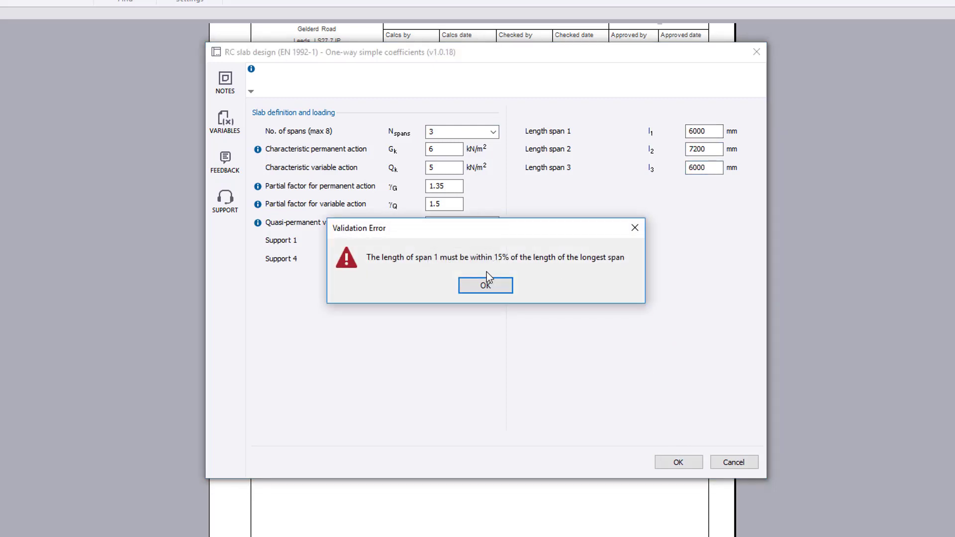
{"action": "left_click", "coordinate": [486, 281]}
{"action": "double_click", "coordinate": [699, 149]}
{"action": "type", "text": "6200"}
{"action": "key", "text": "Tab"}
Confirm the geometry and accept the proposed reinforcement for spans 1–3 and supports 1–4
{"action": "left_click", "coordinate": [696, 460]}
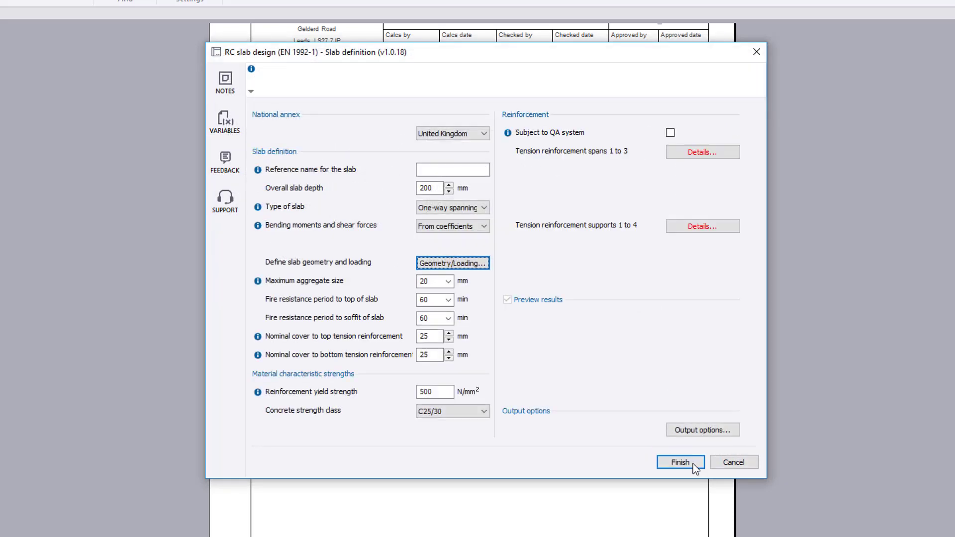
{"action": "left_click", "coordinate": [730, 154]}
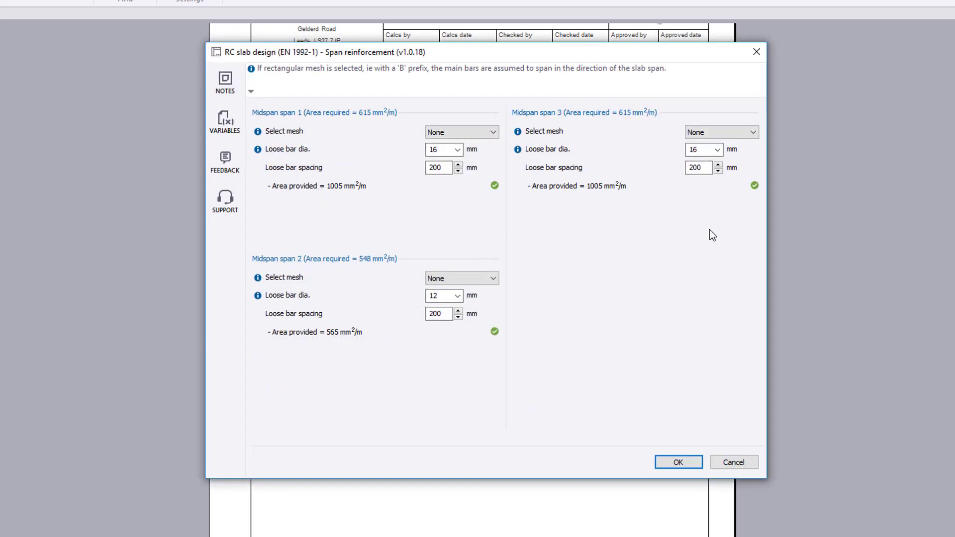
{"action": "left_click", "coordinate": [664, 462]}
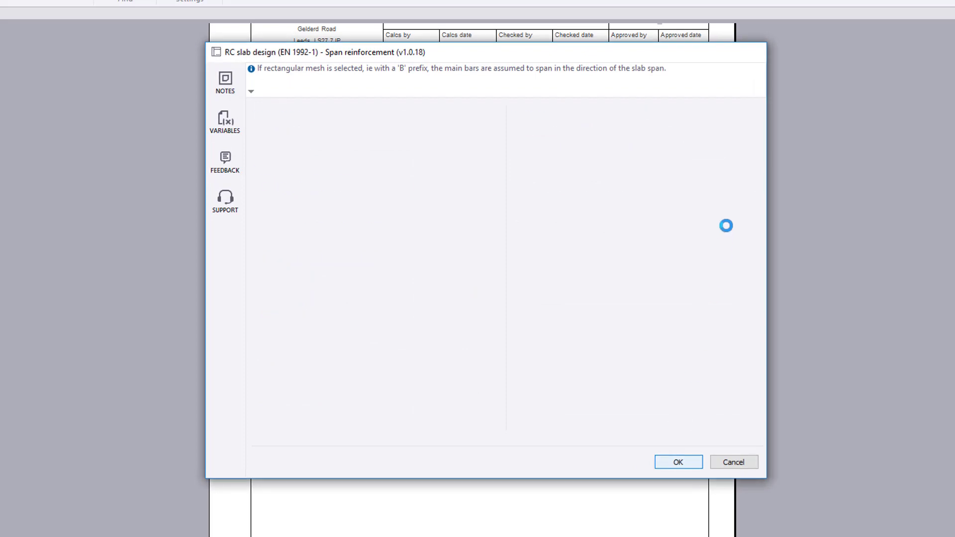
{"action": "left_click", "coordinate": [727, 226]}
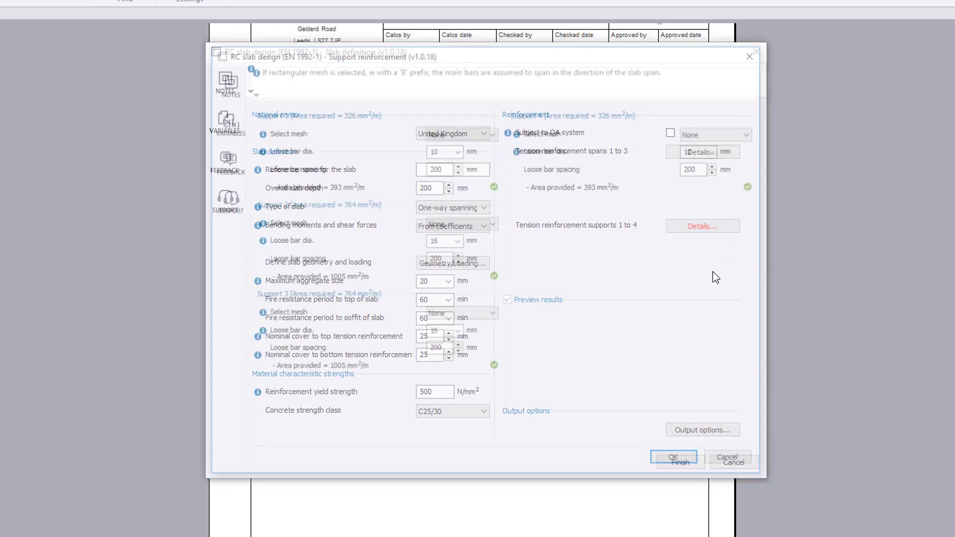
{"action": "left_click", "coordinate": [655, 462]}
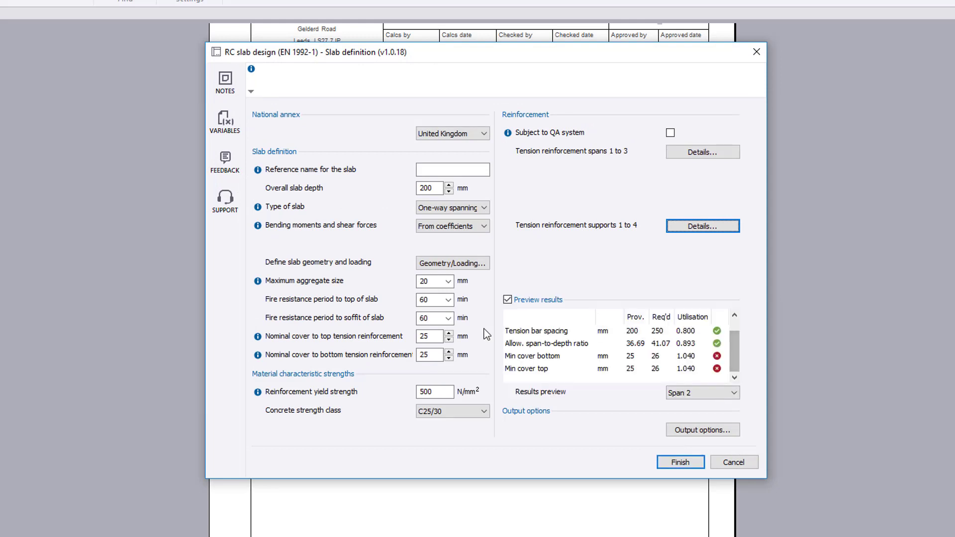
Set top and bottom nominal cover to 30 mm and keep previewing Span 2 results
{"action": "left_click", "coordinate": [451, 336]}
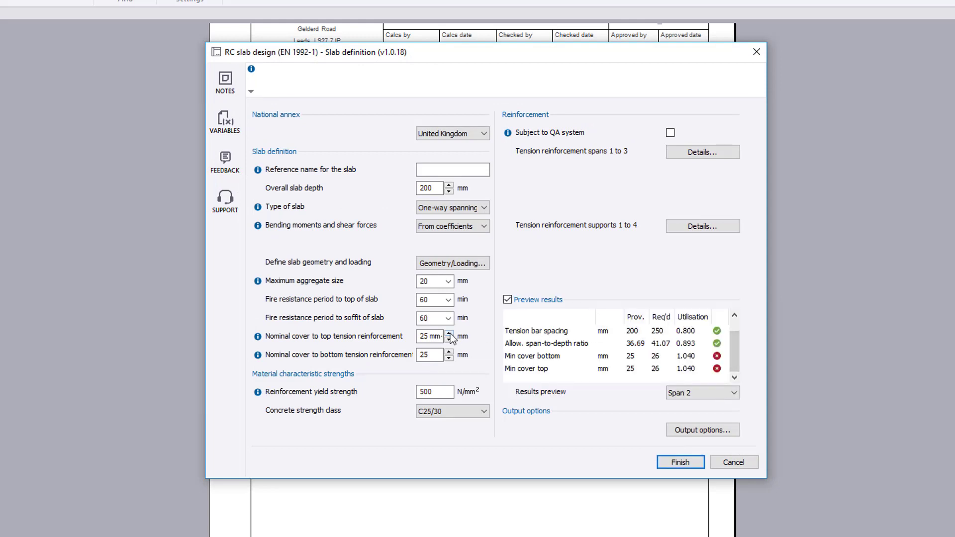
{"action": "left_click", "coordinate": [449, 334]}
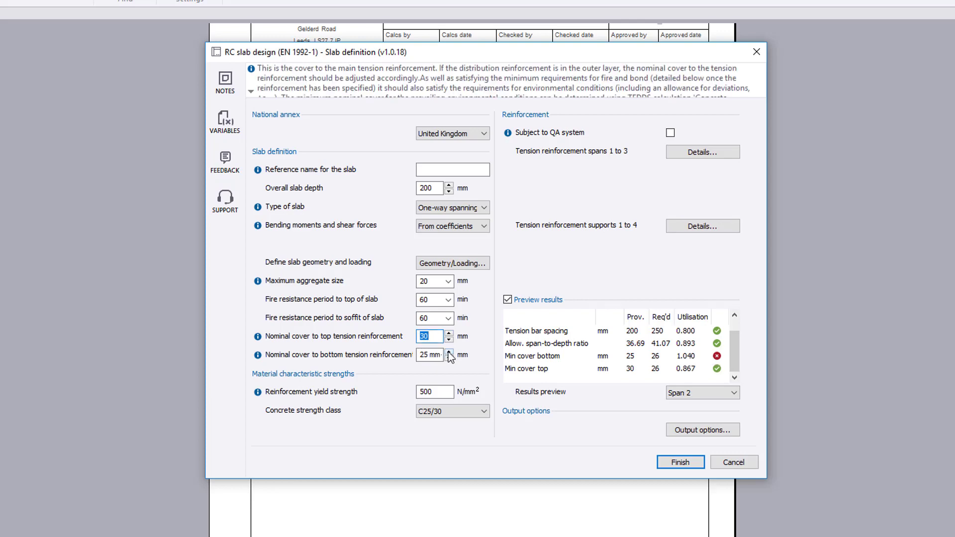
{"action": "left_click", "coordinate": [449, 352]}
{"action": "left_click", "coordinate": [733, 392]}
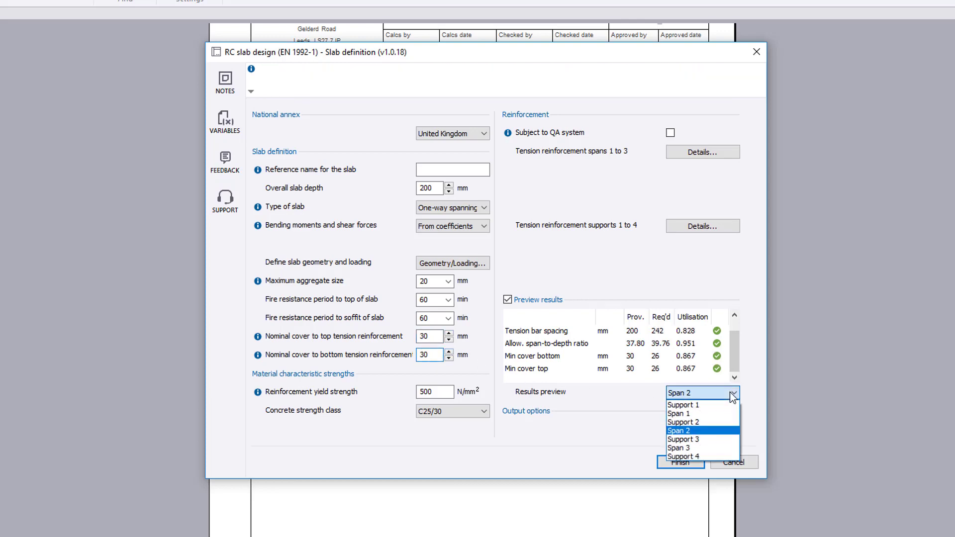
{"action": "left_click", "coordinate": [730, 416]}
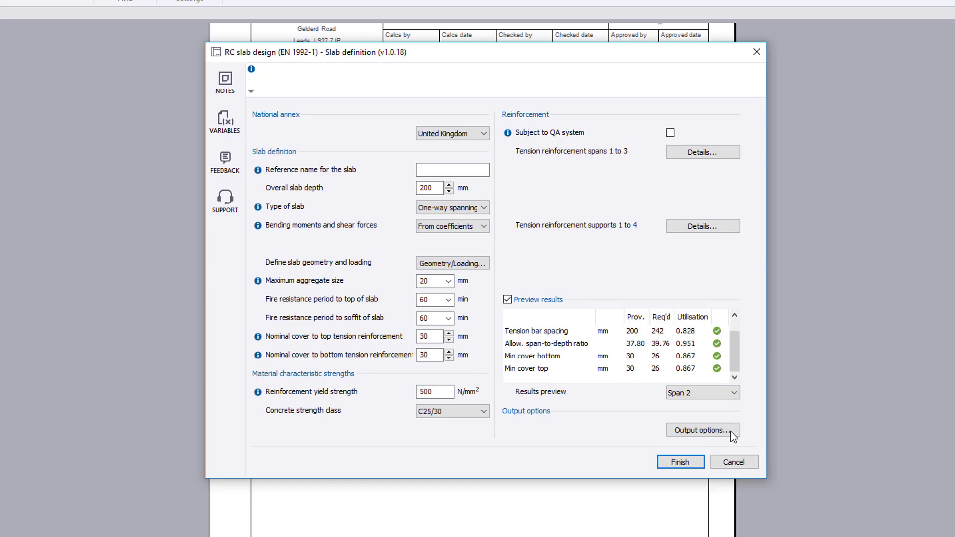
Keep Full output detail, add the output note 'example note', and finish the calculation
{"action": "left_click", "coordinate": [731, 431]}
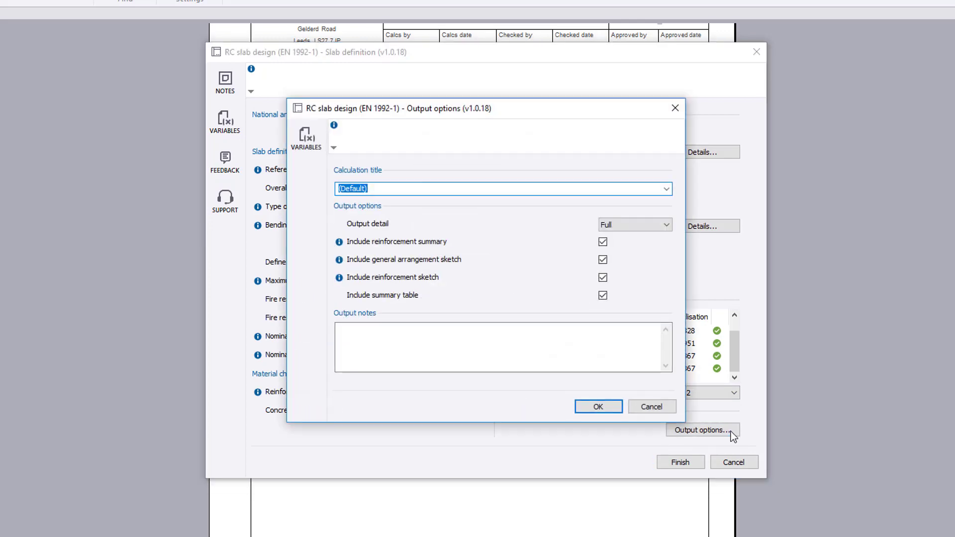
{"action": "left_click", "coordinate": [666, 225]}
{"action": "left_click", "coordinate": [668, 227]}
{"action": "left_click", "coordinate": [625, 192]}
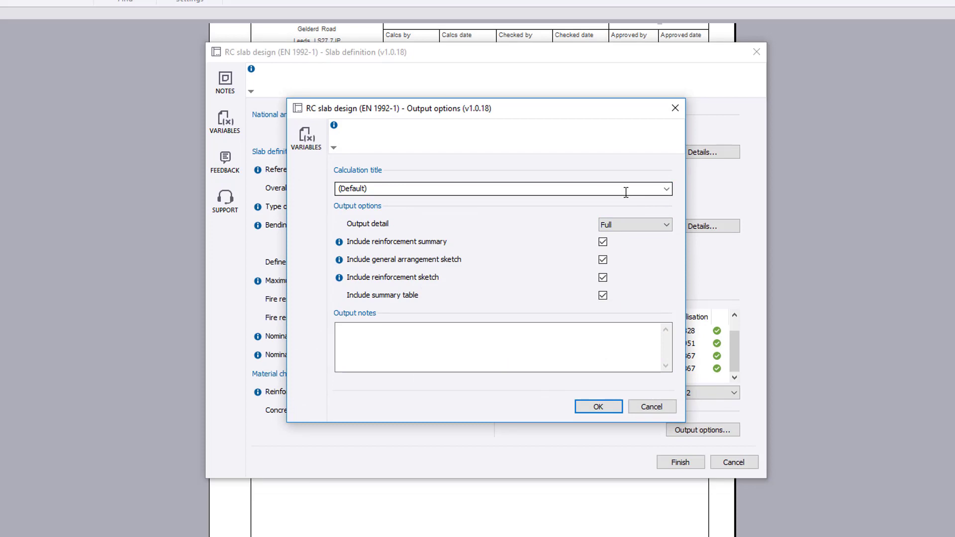
{"action": "left_click", "coordinate": [482, 329]}
{"action": "type", "text": "example note"}
{"action": "left_click", "coordinate": [598, 407]}
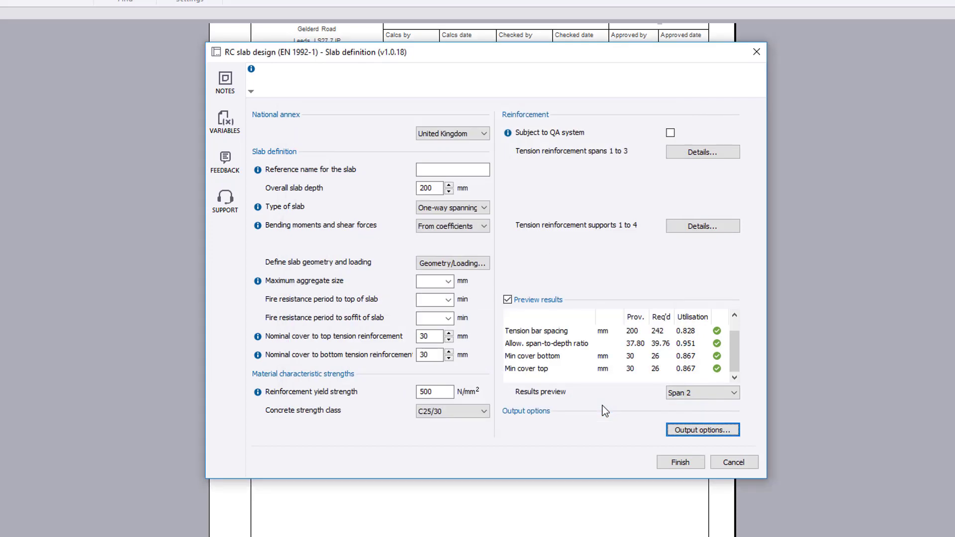
{"action": "left_click", "coordinate": [688, 463]}
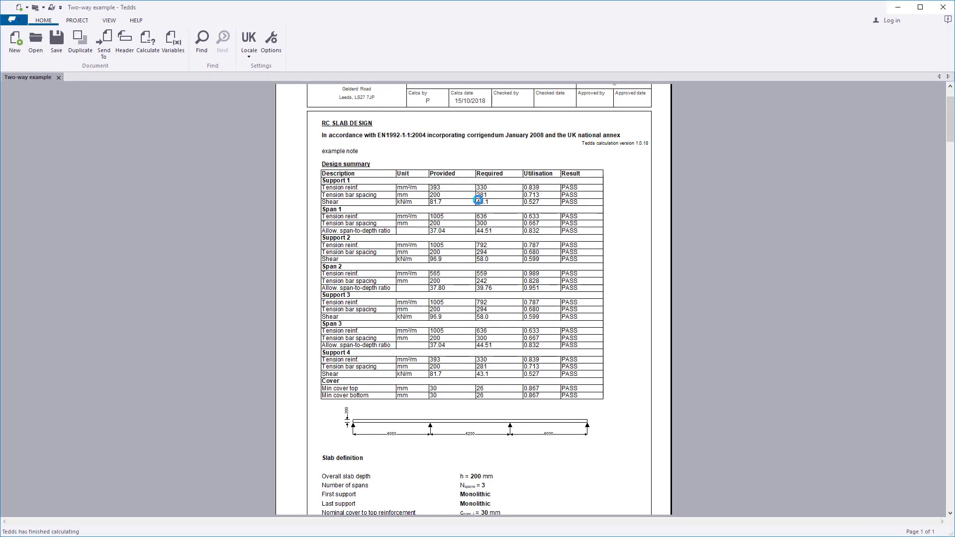
Scroll through all seven output pages to the 16/12/16 mm reinforcement summary
{"action": "scroll", "coordinate": [478, 200], "scroll_direction": "down", "scroll_amount": 8}
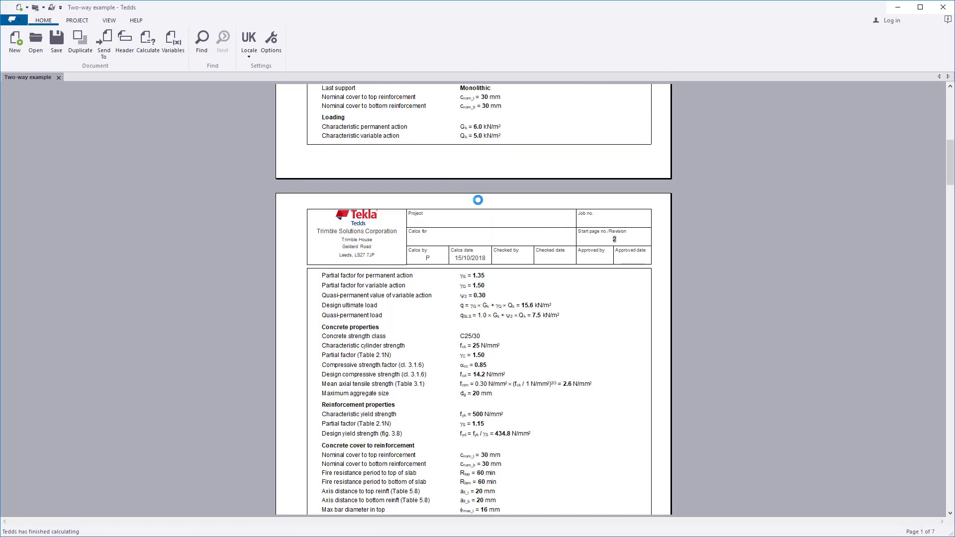
{"action": "scroll", "coordinate": [477, 200], "scroll_direction": "down", "scroll_amount": 18}
{"action": "scroll", "coordinate": [478, 200], "scroll_direction": "down", "scroll_amount": 8}
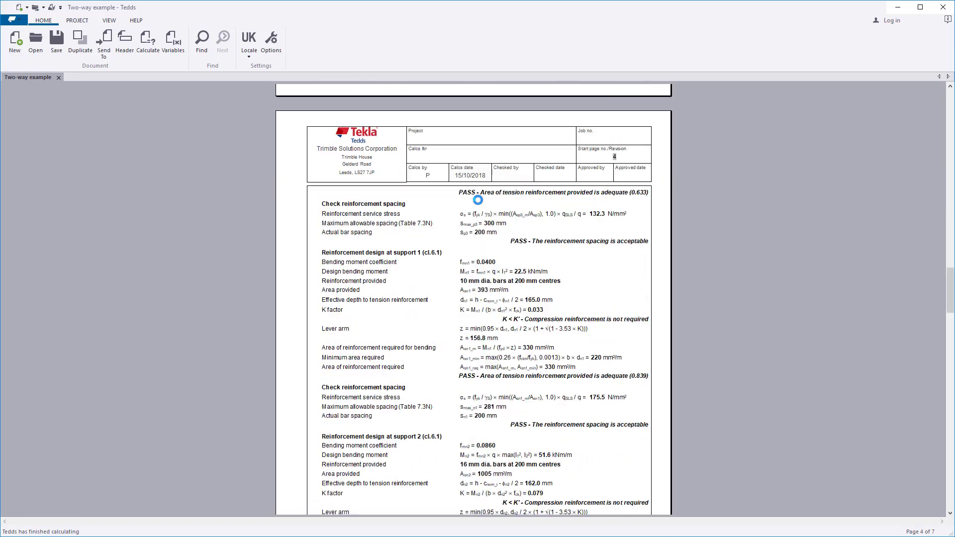
{"action": "scroll", "coordinate": [477, 200], "scroll_direction": "down", "scroll_amount": 15}
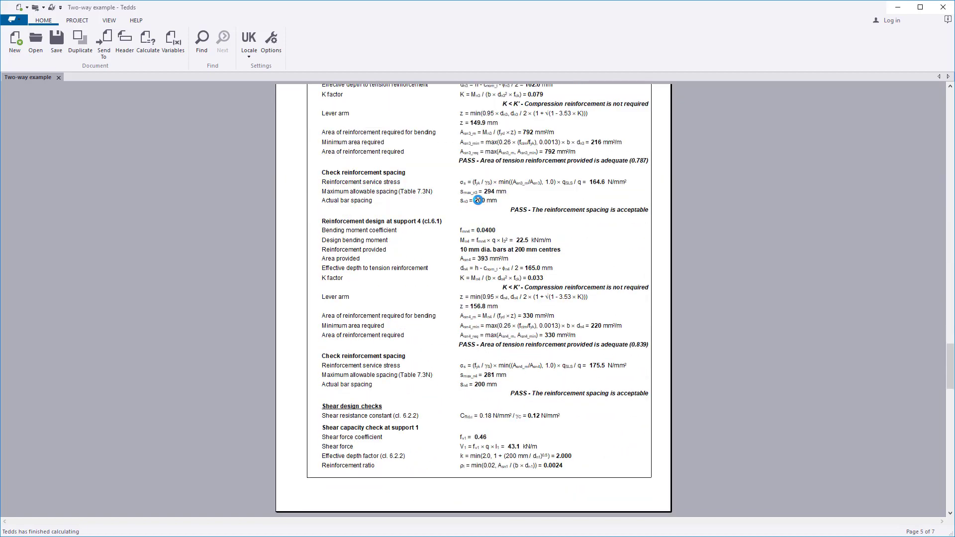
{"action": "scroll", "coordinate": [477, 200], "scroll_direction": "down", "scroll_amount": 20}
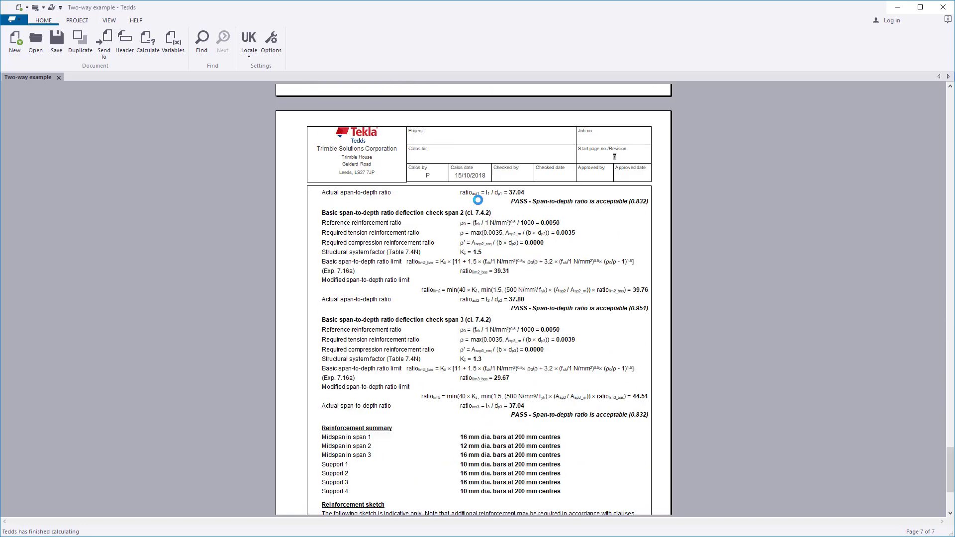